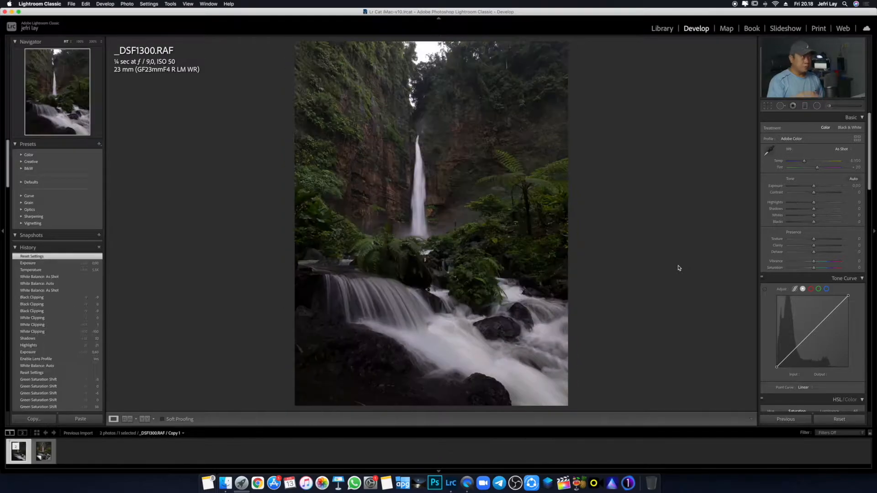
- Compare the unedited waterfall photo with its edited copy, and enable lens profile corrections on the unedited version
key(Right)
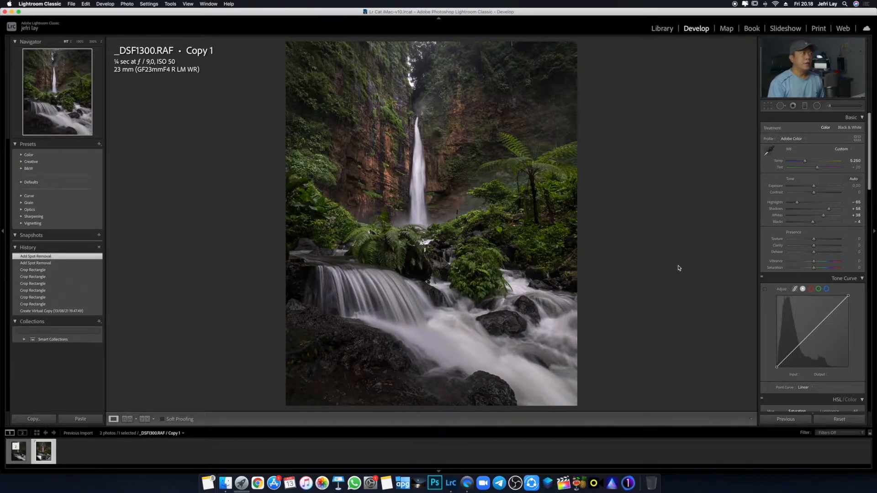
key(Left)
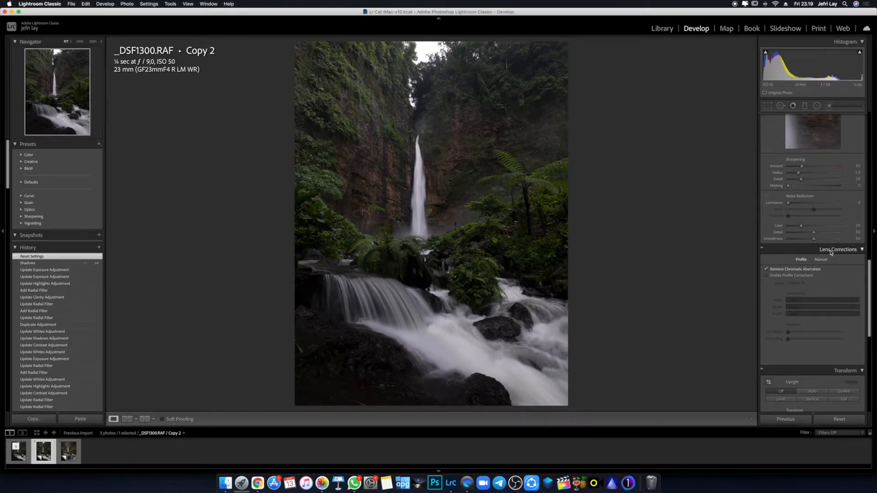
click(766, 277)
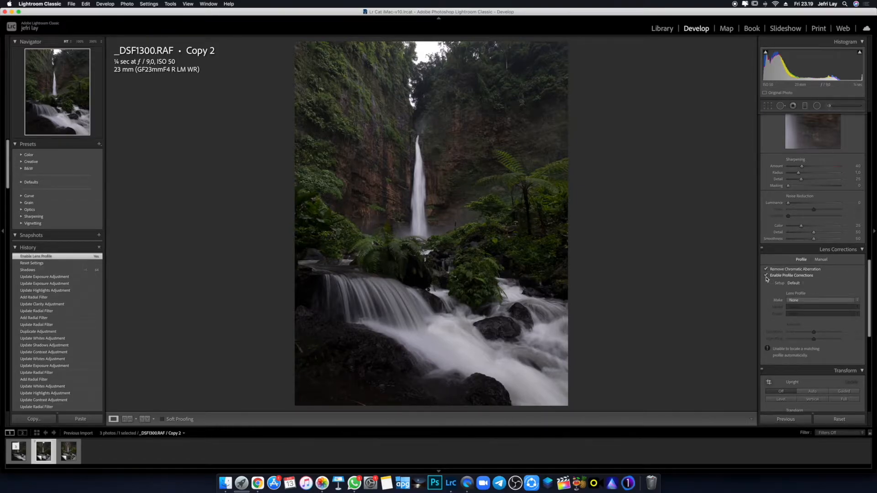
- Set the photo's Exposure to +0.30 and Highlights to -22
scroll(767, 279, up, 10)
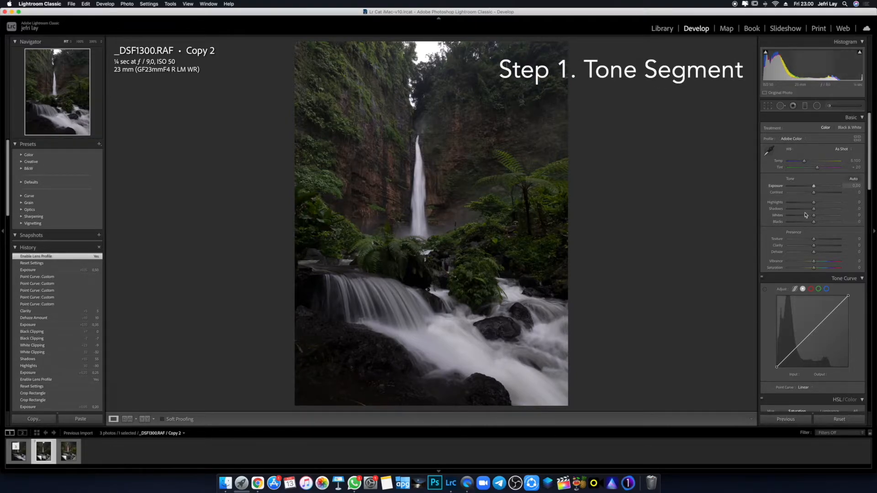
drag(814, 186, 815, 187)
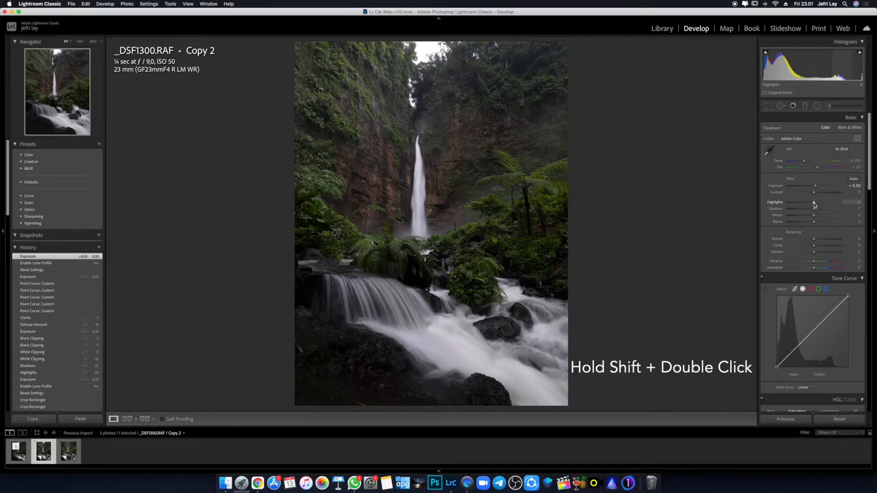
shift+double_click(814, 202)
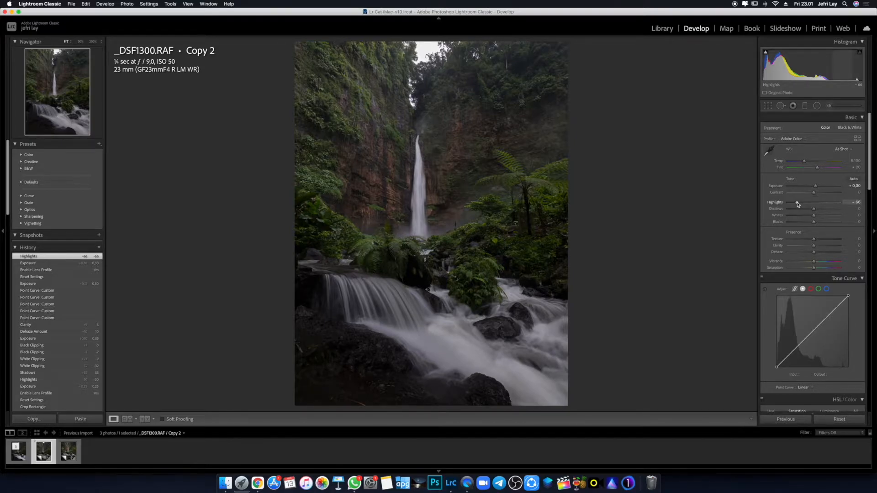
drag(797, 203, 810, 205)
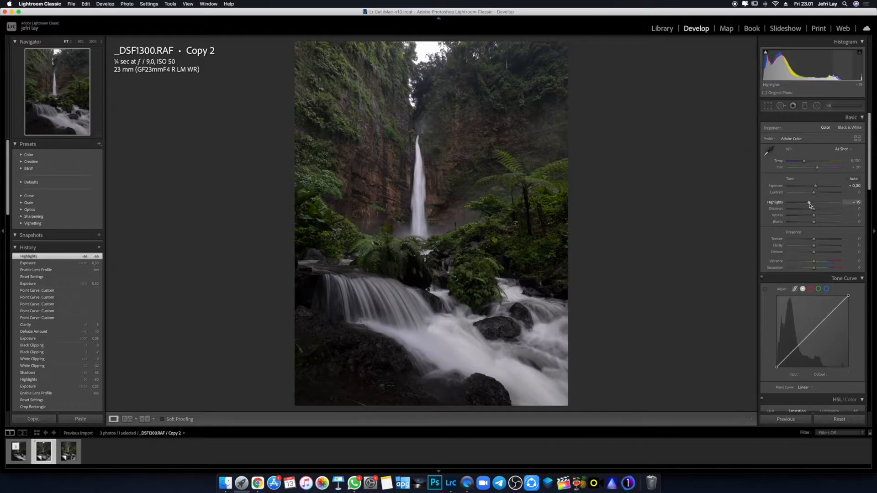
drag(810, 206, 808, 205)
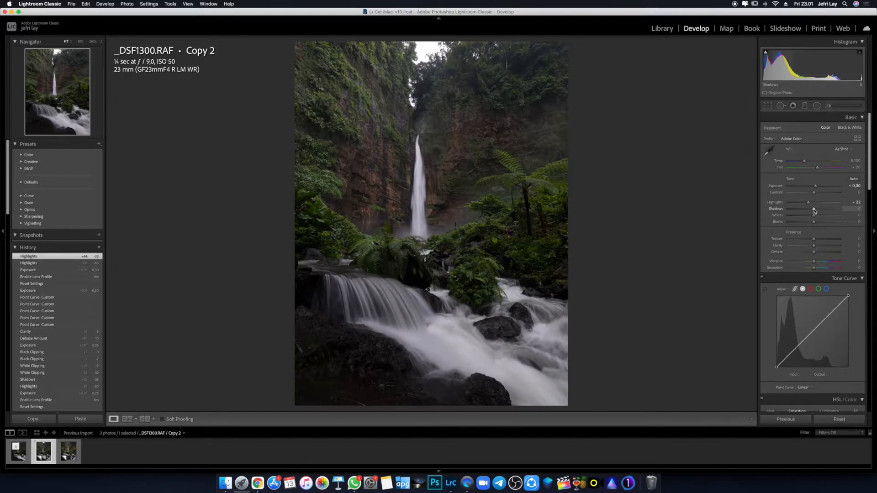
- Set the photo's tone values to Shadows +58, Whites -21 and Blacks 0
drag(814, 211, 828, 210)
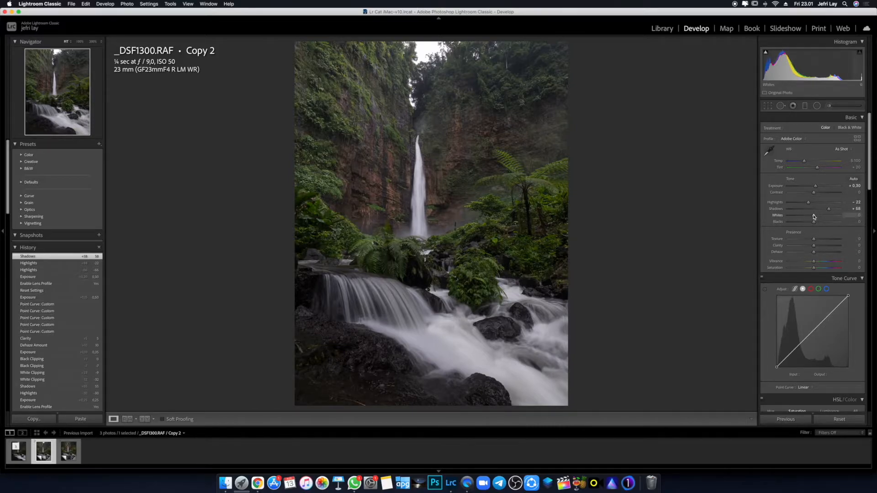
shift+double_click(814, 216)
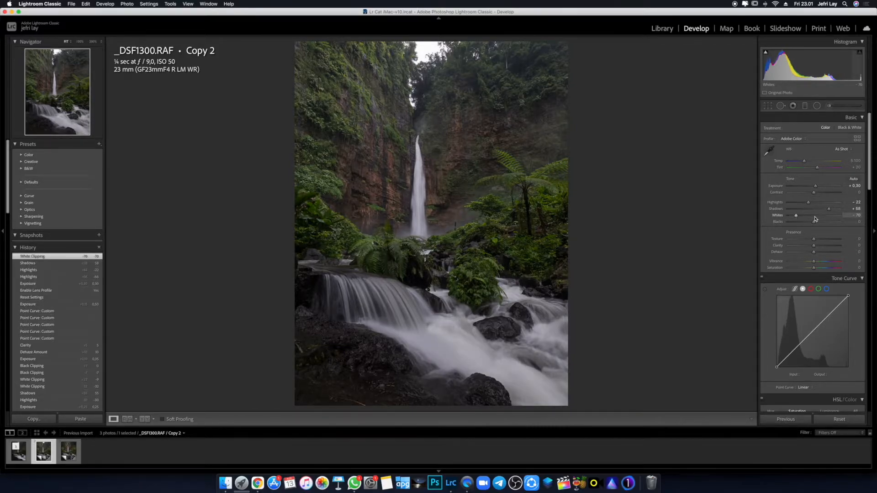
drag(797, 217, 809, 218)
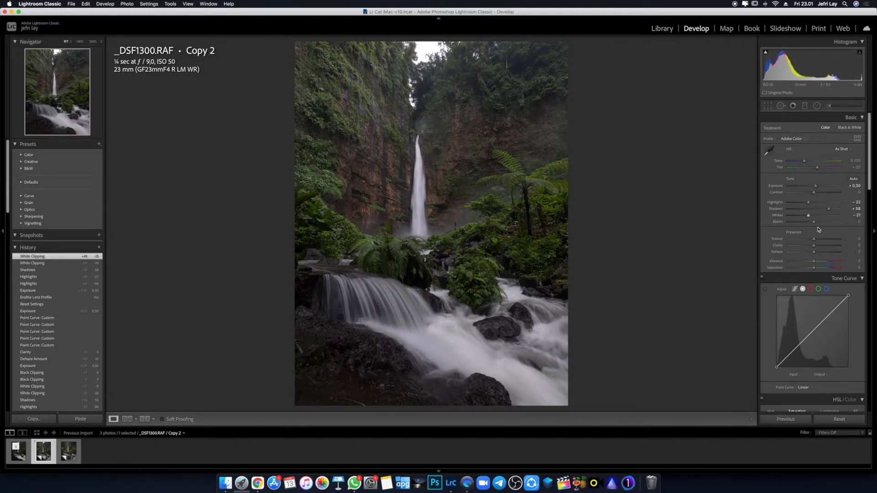
shift+double_click(815, 222)
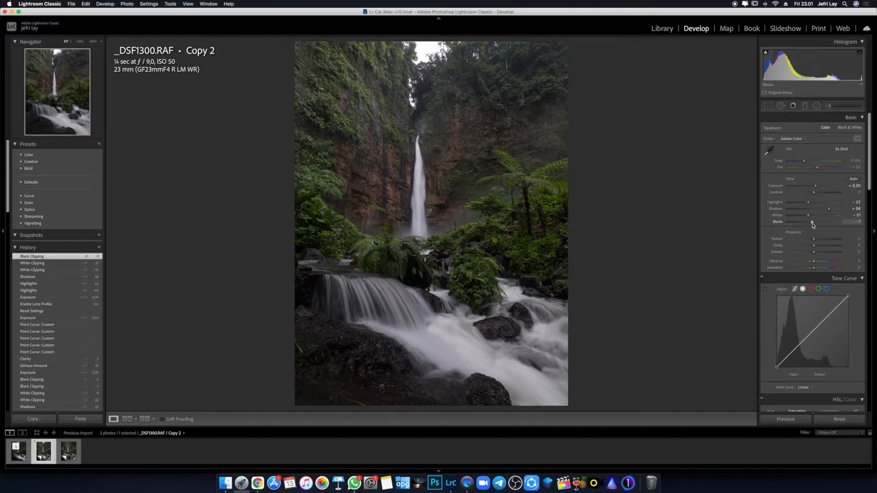
double_click(814, 223)
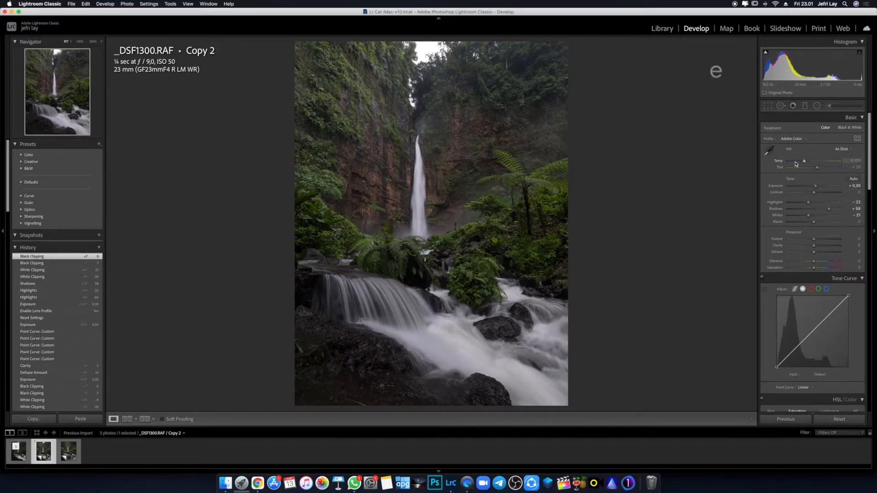
- Try the Auto white balance preset on the photo and return it to As Shot
click(845, 150)
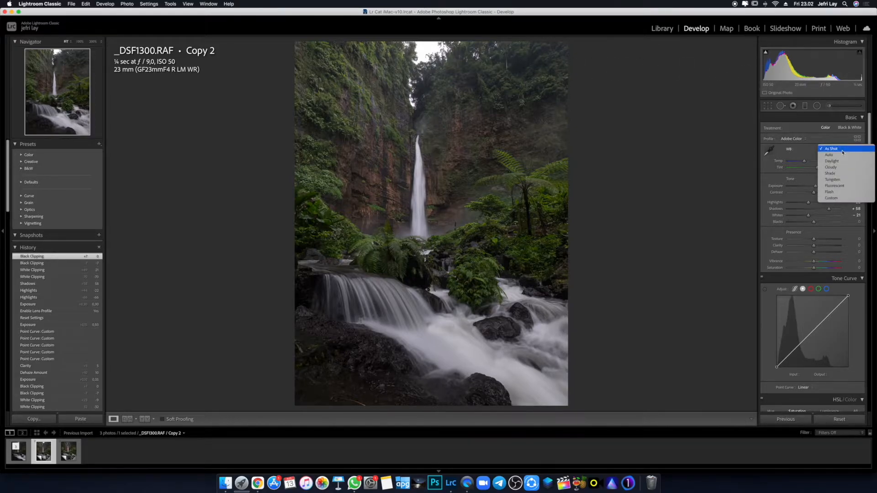
click(839, 156)
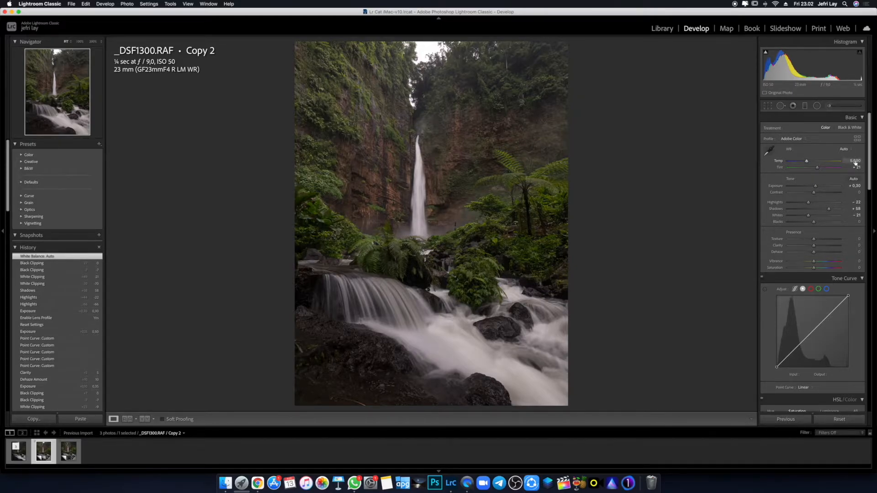
click(844, 150)
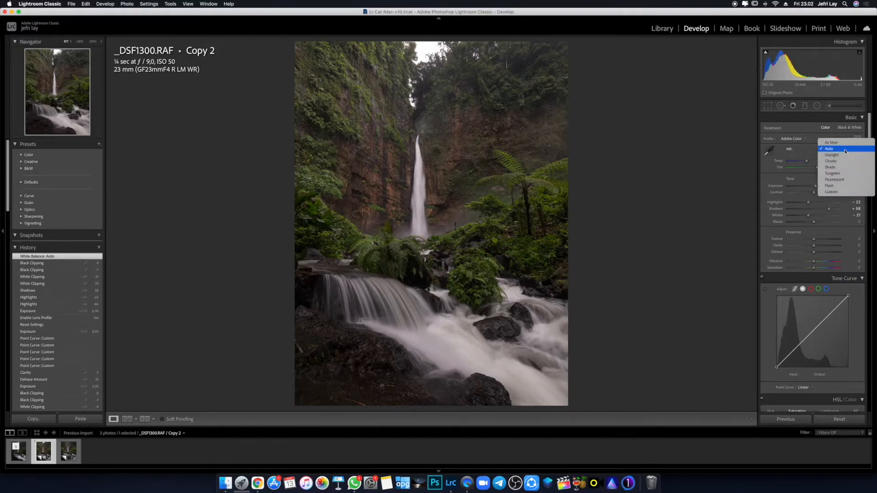
click(843, 144)
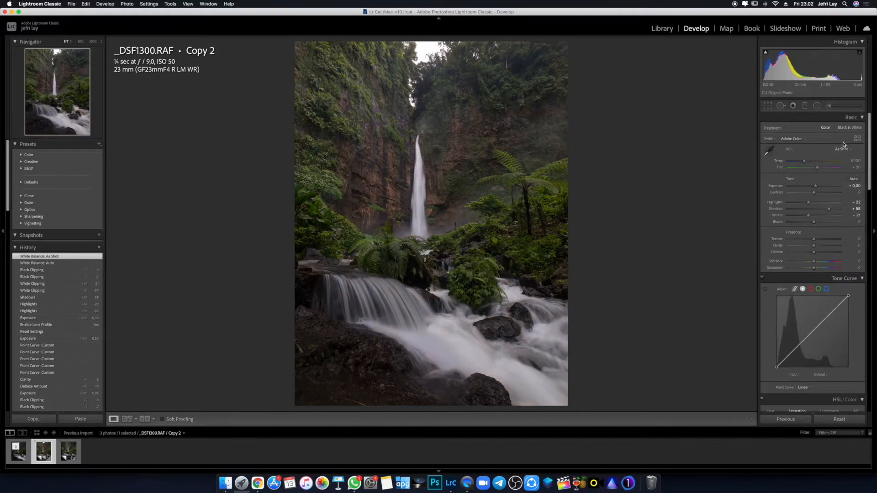
- Set the white balance temperature to 5,250
drag(805, 163, 806, 162)
drag(805, 163, 805, 163)
click(856, 161)
text(5.250)
key(Return)
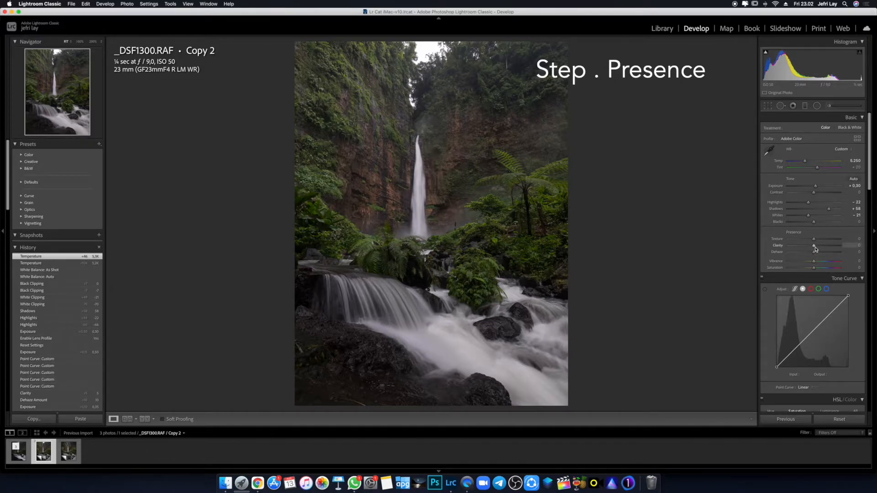
- Set the photo's Clarity to +5, Dehaze to +10 and Exposure to +0.40
drag(815, 248, 817, 248)
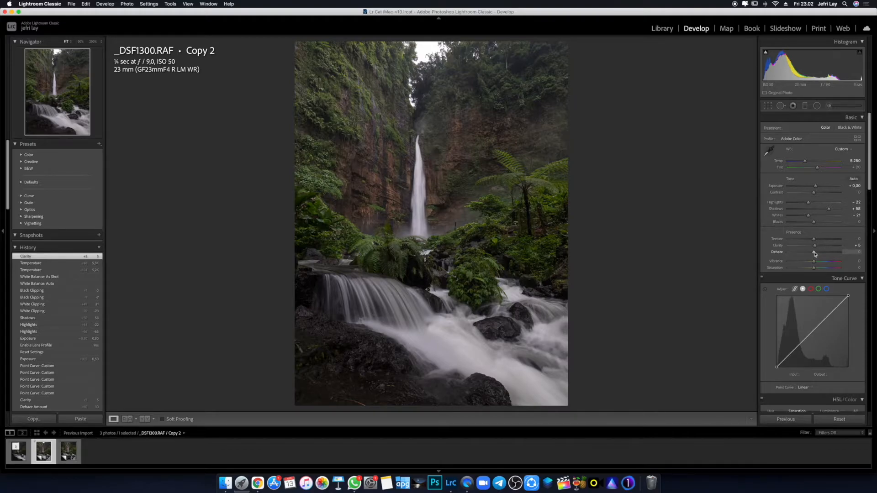
drag(815, 254, 817, 255)
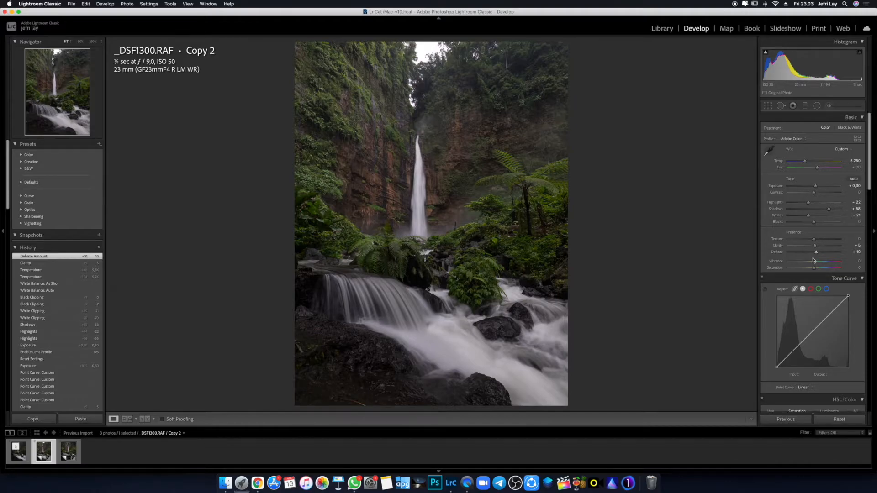
scroll(811, 266, down, 2)
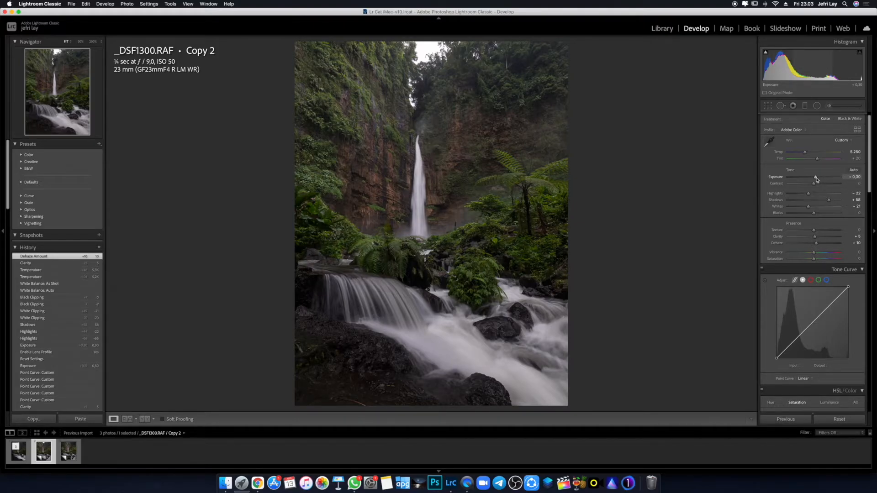
drag(816, 177, 817, 178)
drag(816, 179, 816, 179)
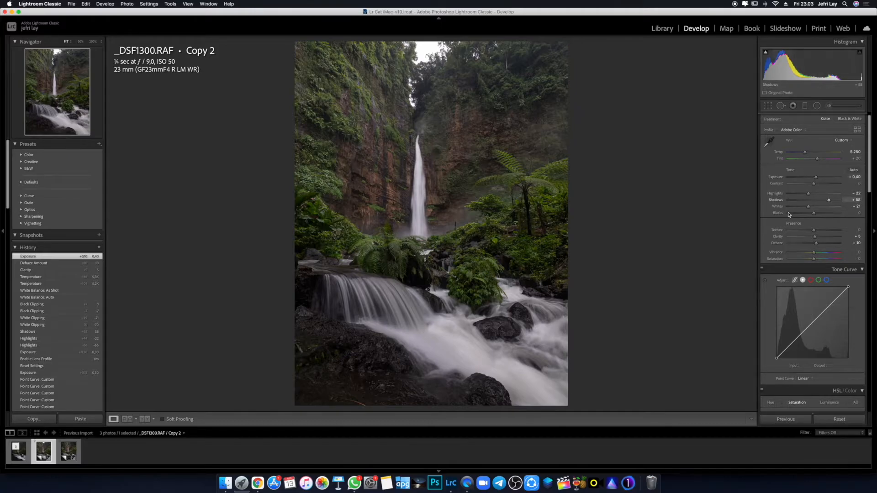
- Shape a gentle S-curve on the tone curve, lowering input 75 to output 68 and slightly raising input 185
scroll(805, 288, down, 3)
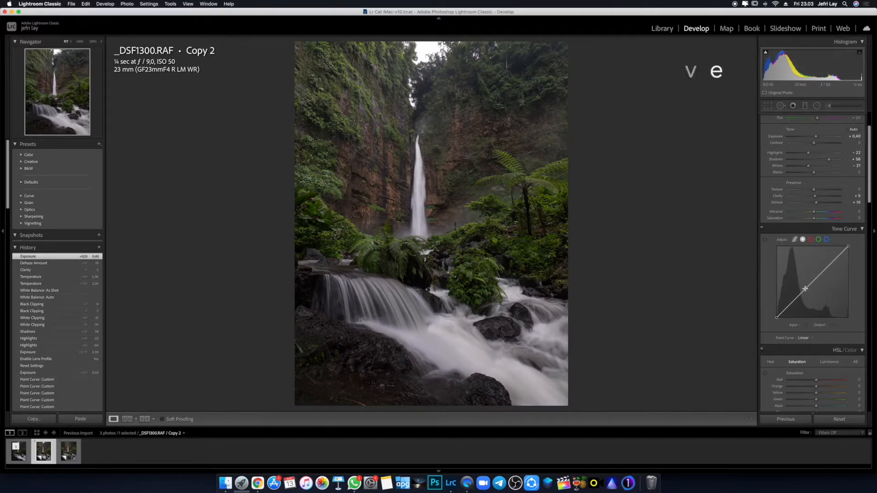
click(829, 266)
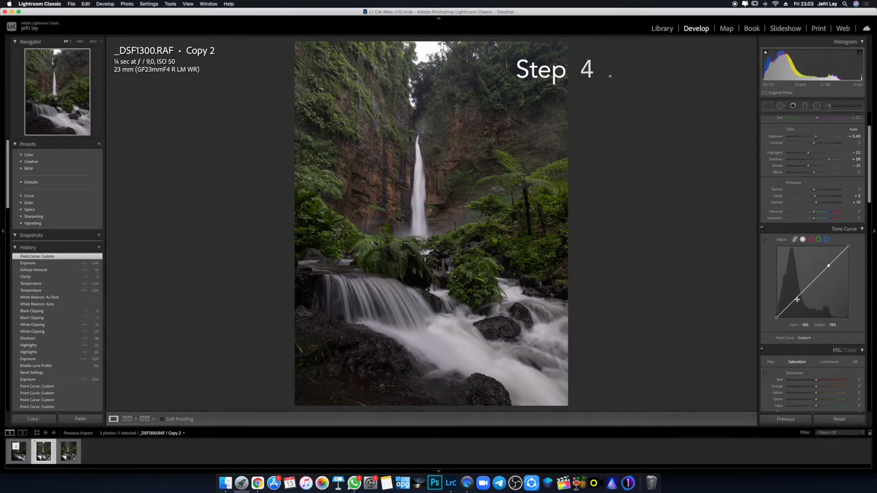
drag(796, 301, 798, 306)
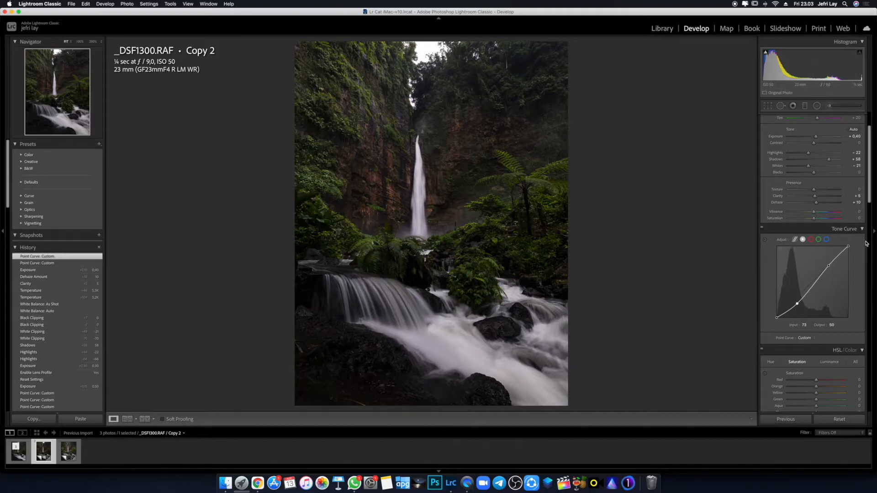
drag(798, 304, 798, 301)
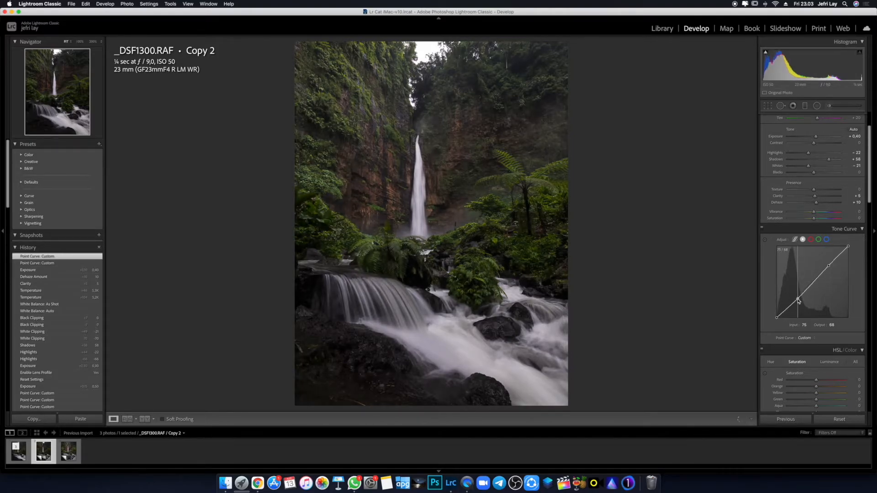
click(829, 266)
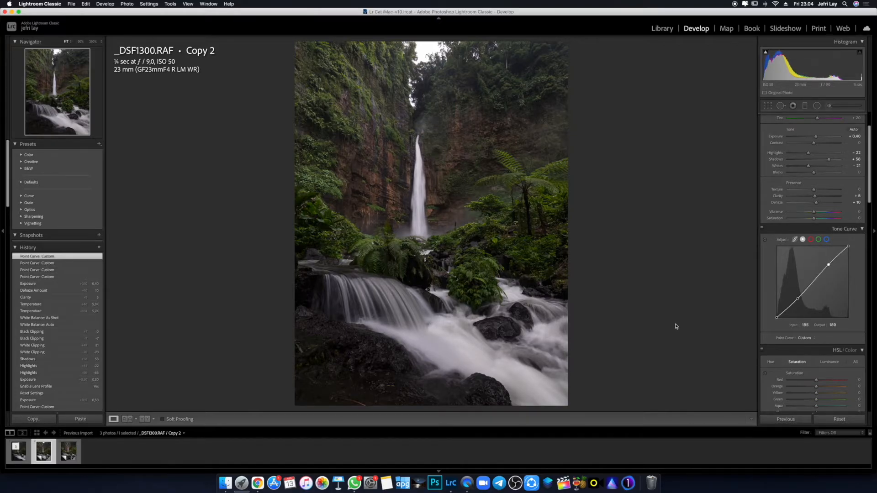
- Add a diagonal graduated filter across the photo's upper-left corner with Exposure at -0.51, and widen its gradient slightly
scroll(820, 234, up, 3)
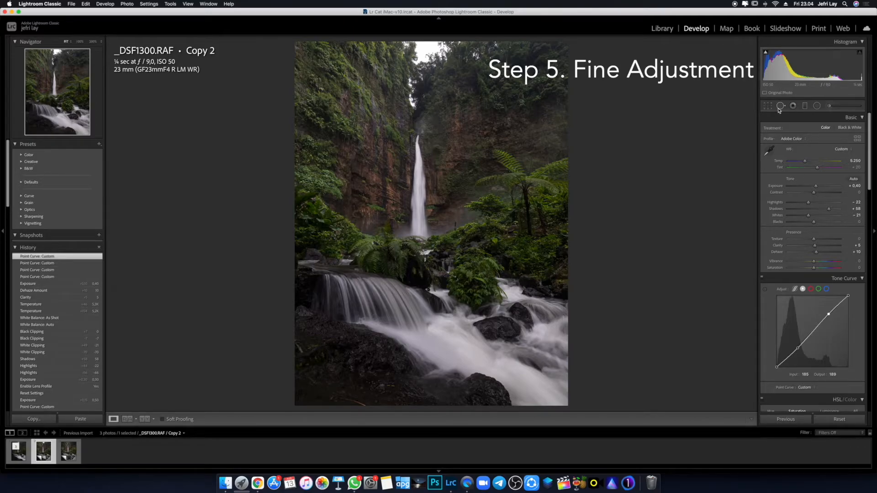
click(805, 106)
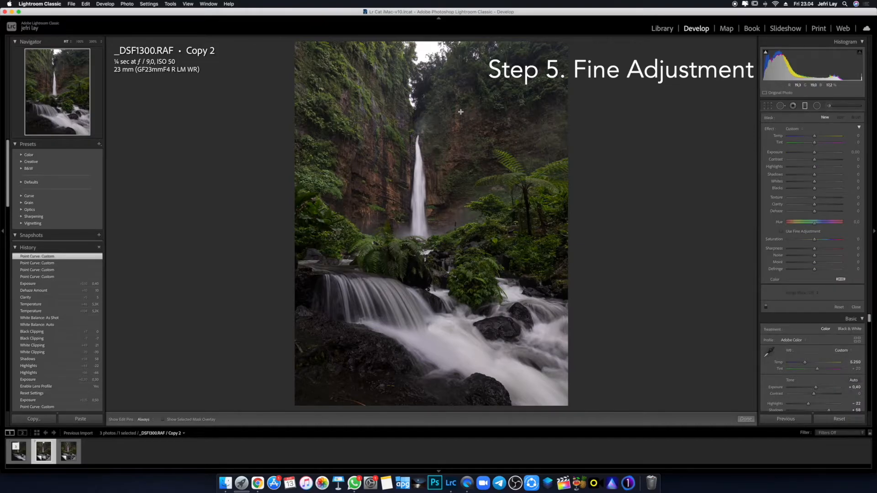
drag(316, 77, 357, 102)
drag(315, 79, 306, 77)
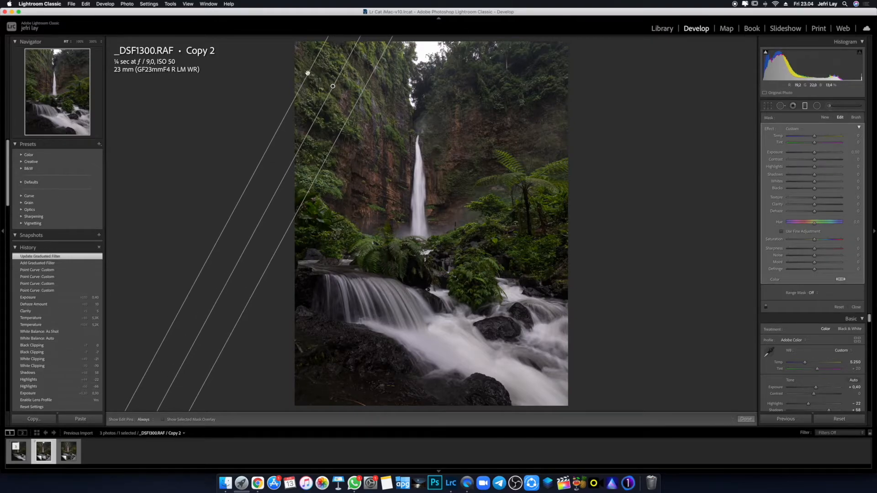
drag(814, 153, 811, 154)
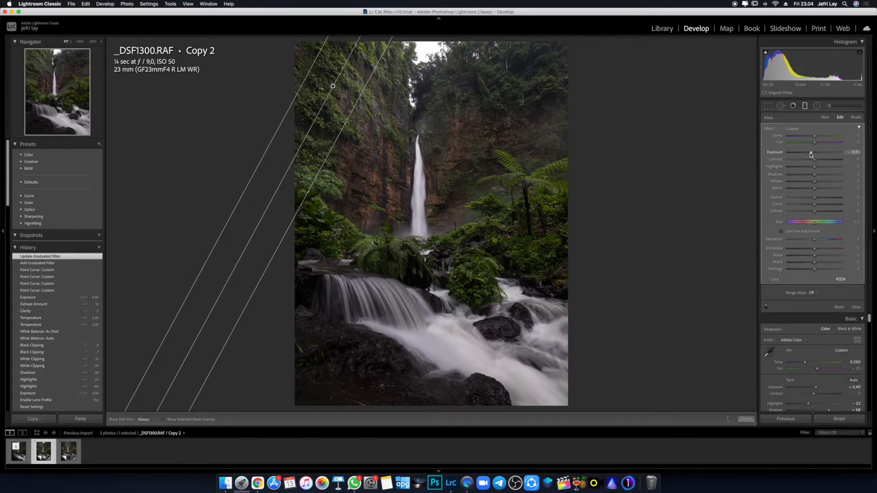
drag(351, 114, 358, 120)
- Duplicate the graduated filter, move the copy to the photo's upper-right corner and rotate it to mirror the original's diagonal
right_click(337, 89)
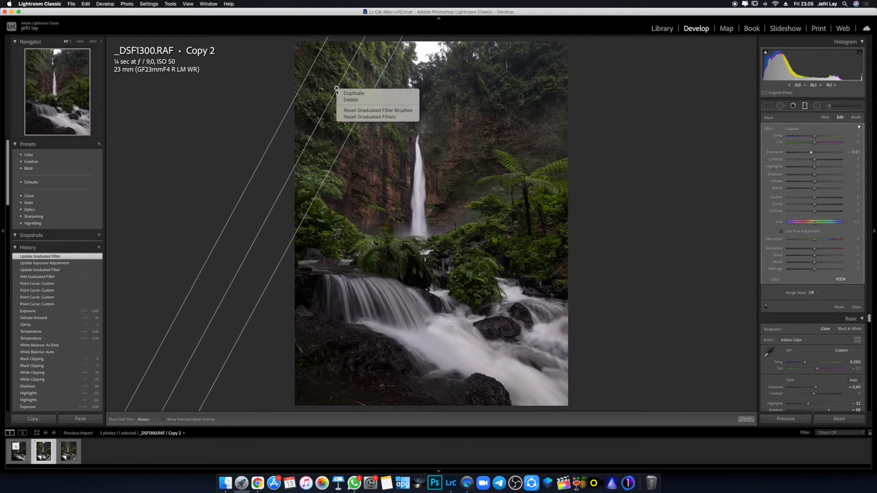
click(349, 94)
drag(337, 87, 501, 85)
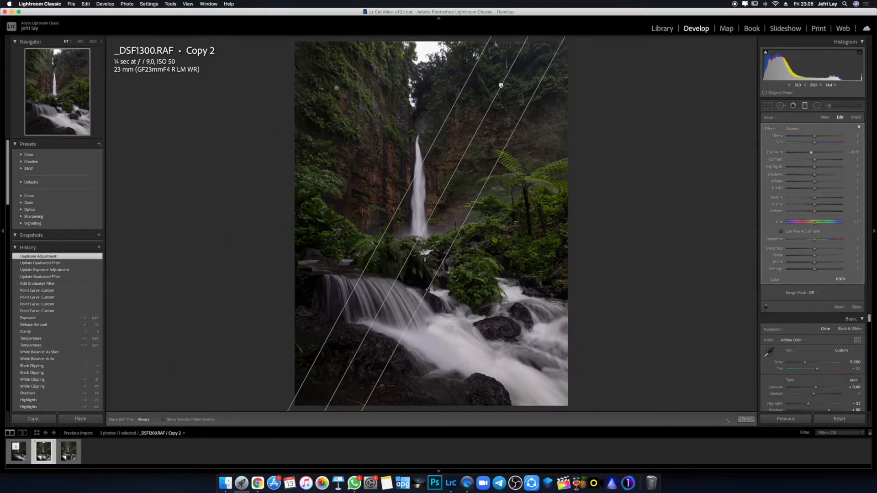
drag(520, 49, 516, 143)
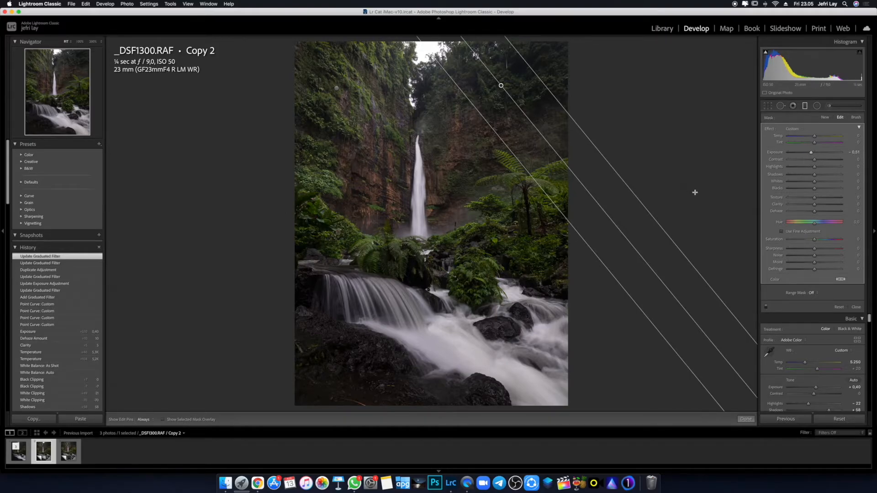
- Add an upright oval radial filter over the foliage at the photo's left edge with Exposure 0.09 and Whites 43
click(817, 106)
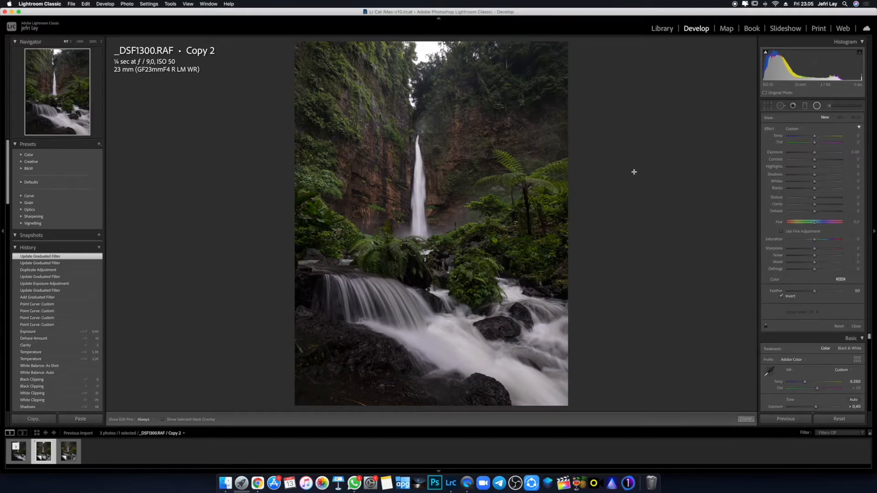
mouse_move(311, 157)
mouse_down()
mouse_move(326, 213)
mouse_move(341, 217)
mouse_move(313, 160)
mouse_move(317, 172)
mouse_up()
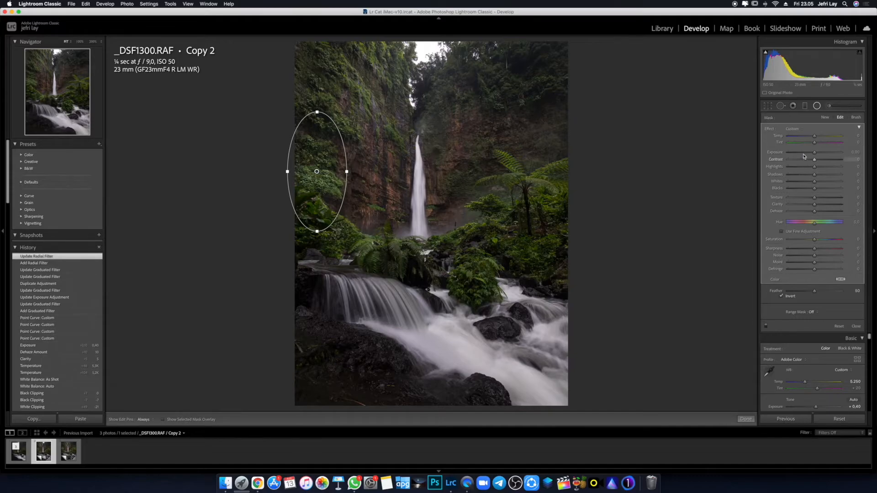
drag(817, 155, 823, 184)
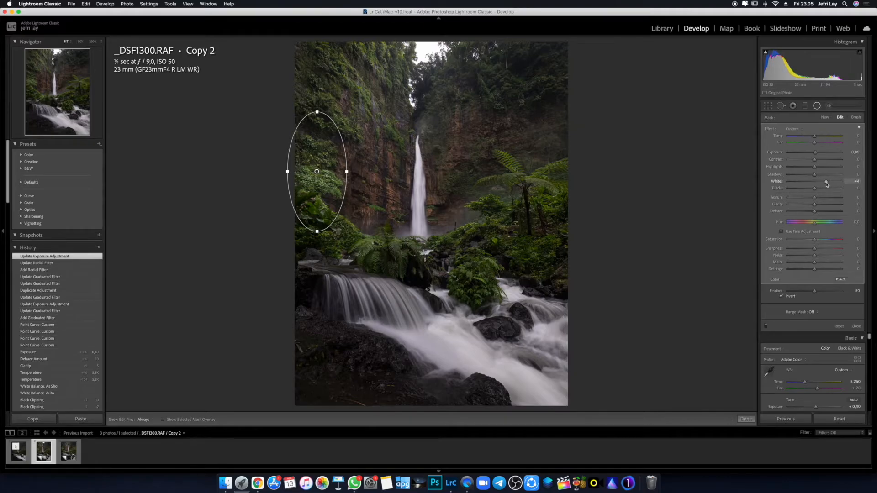
drag(826, 184, 826, 184)
- Duplicate the radial filter onto the lower-left foliage and the fern above the small cascade, rotating the fern's ellipse to lie nearly horizontal
right_click(318, 173)
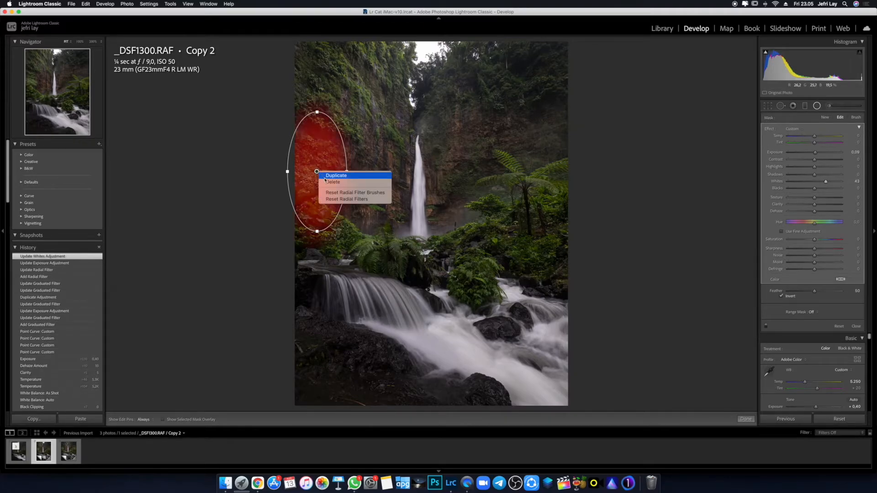
click(324, 176)
drag(316, 172, 336, 246)
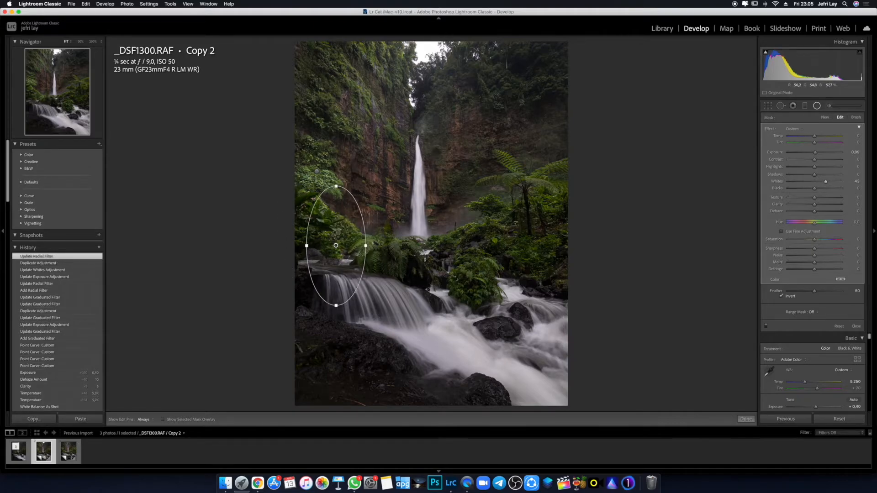
drag(356, 292, 397, 256)
right_click(335, 232)
click(340, 236)
drag(453, 269, 455, 274)
- Duplicate the fern's radial filter onto the shrubs right of the main waterfall's base, stretching it and tilting it up to the right
right_click(400, 257)
click(404, 257)
drag(398, 257, 473, 250)
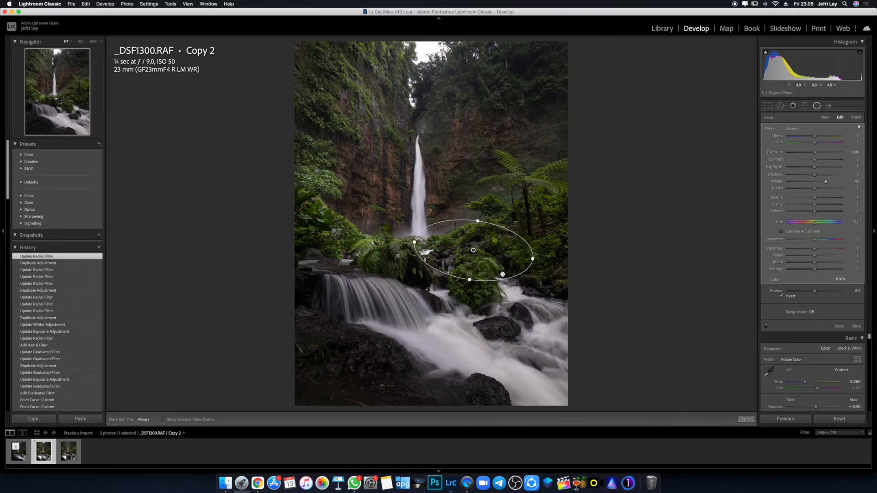
drag(530, 258, 557, 223)
- Duplicate the shrubs' radial filter onto the right-edge foliage and the tree fern, shrinking and rotating the tree fern's ellipse to follow its fronds
right_click(471, 245)
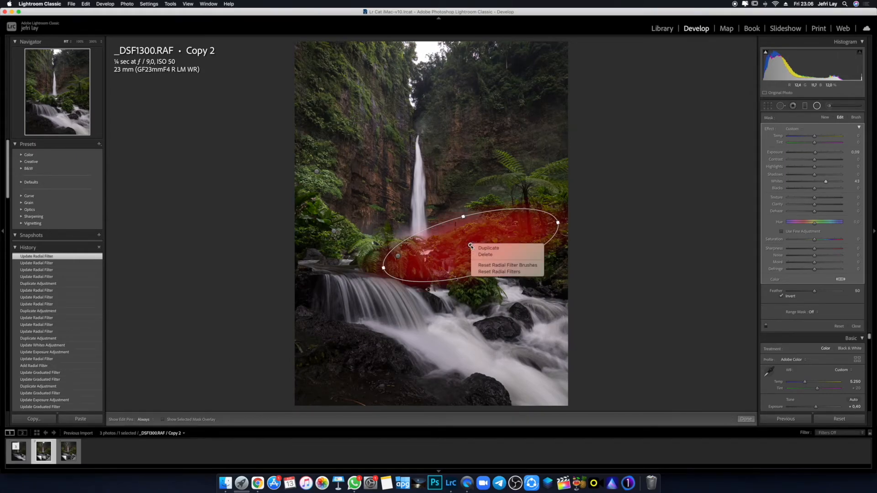
click(502, 256)
drag(471, 245, 555, 195)
right_click(555, 195)
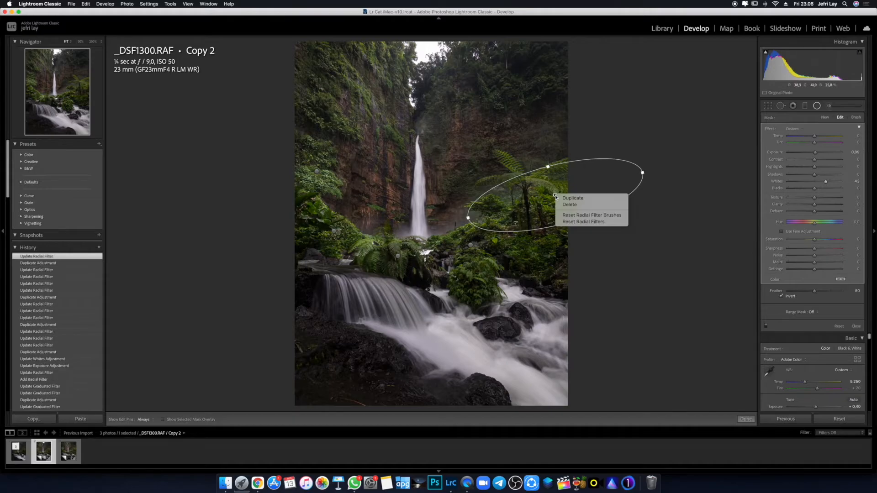
click(571, 198)
drag(643, 173, 599, 184)
drag(560, 224, 553, 196)
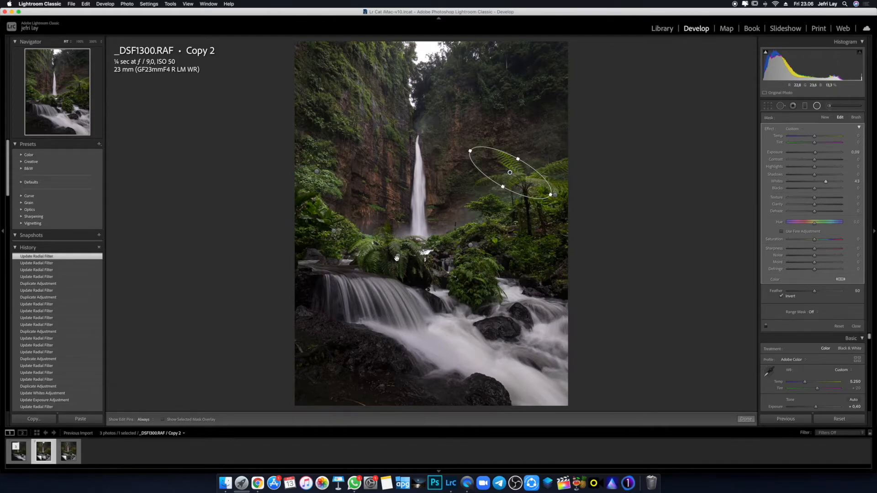
- Duplicate the central fern's radial filter onto the small cascade, widen it slightly and raise its Whites to about 79
right_click(398, 256)
click(431, 259)
drag(398, 256, 371, 296)
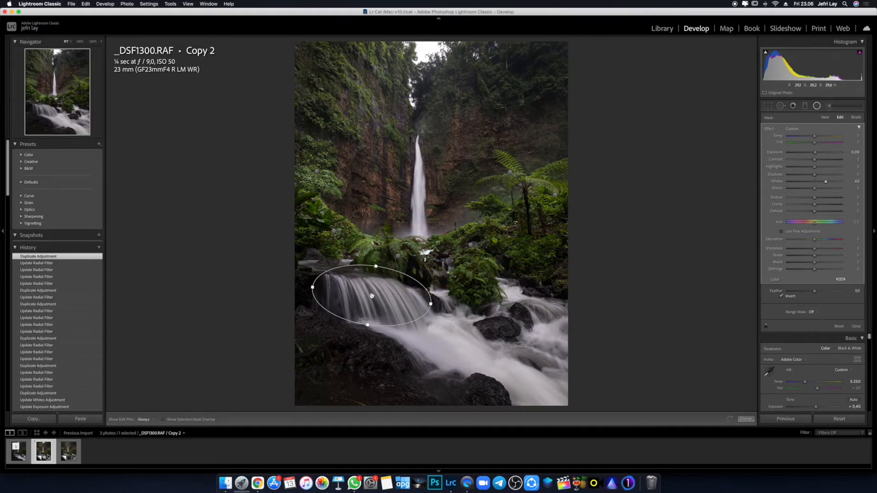
drag(432, 304, 442, 305)
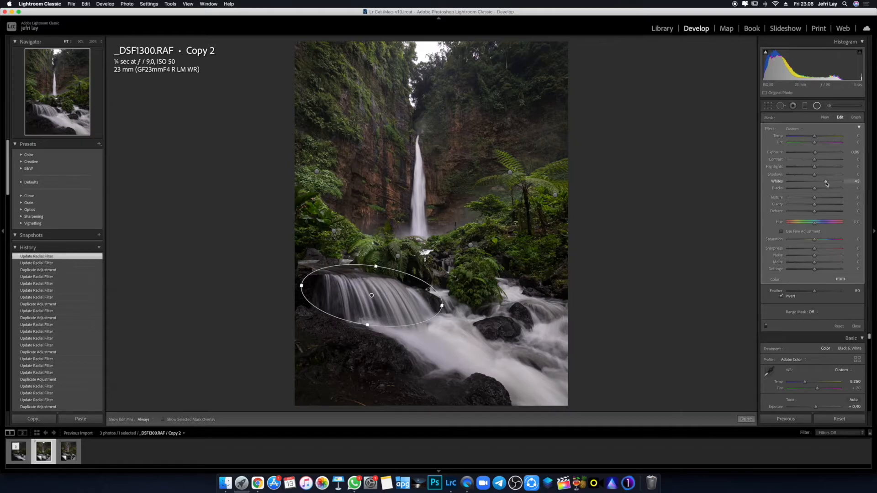
drag(827, 184, 834, 185)
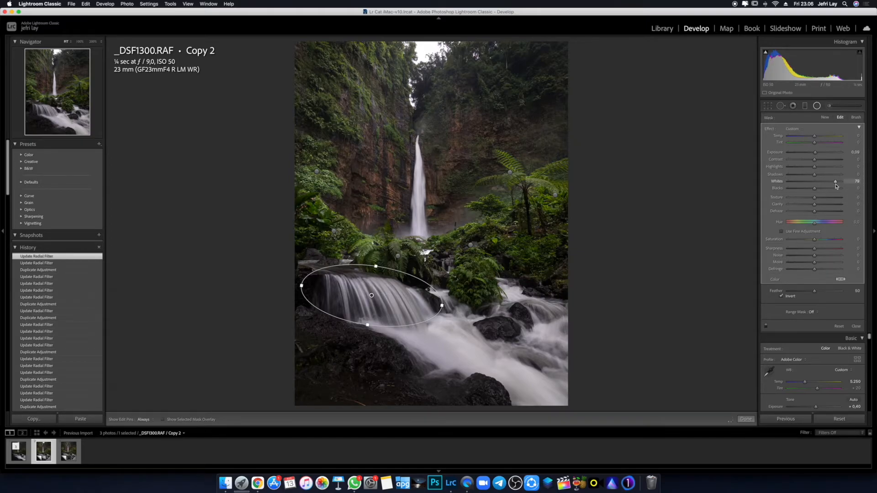
drag(837, 185, 837, 186)
- Add a large tilted radial filter over the foreground rapids with Contrast 23, Highlights -44 and Whites 83
drag(456, 349, 580, 383)
drag(517, 368, 534, 379)
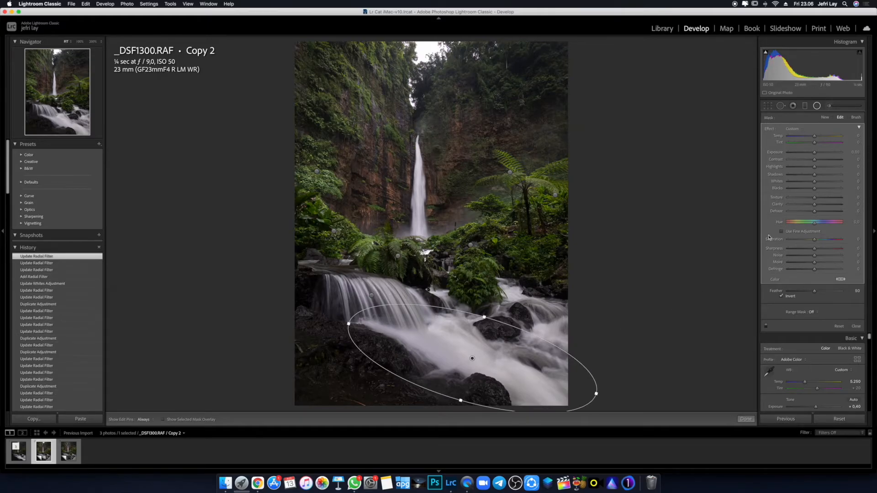
drag(815, 160, 836, 182)
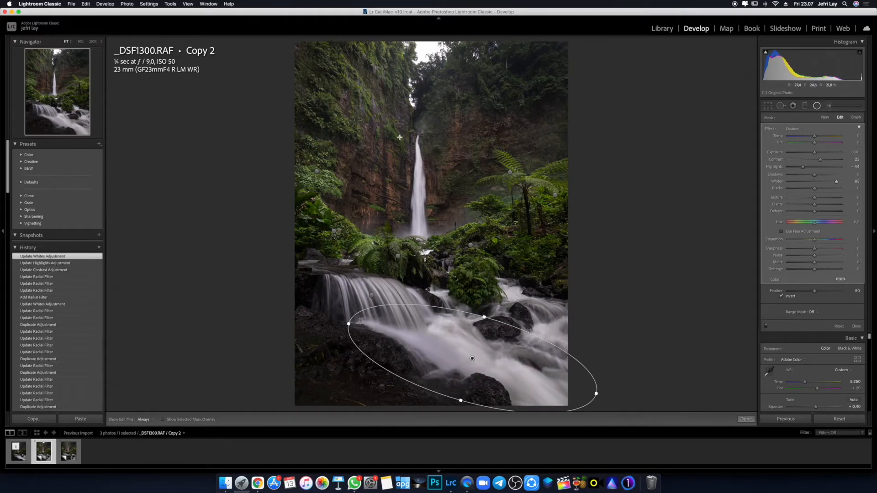
- Add a tall radial filter over the cliff left of the waterfall with Exposure 0.60, Contrast 23, Shadows -17 and Whites 62
drag(386, 143, 415, 213)
drag(386, 143, 386, 158)
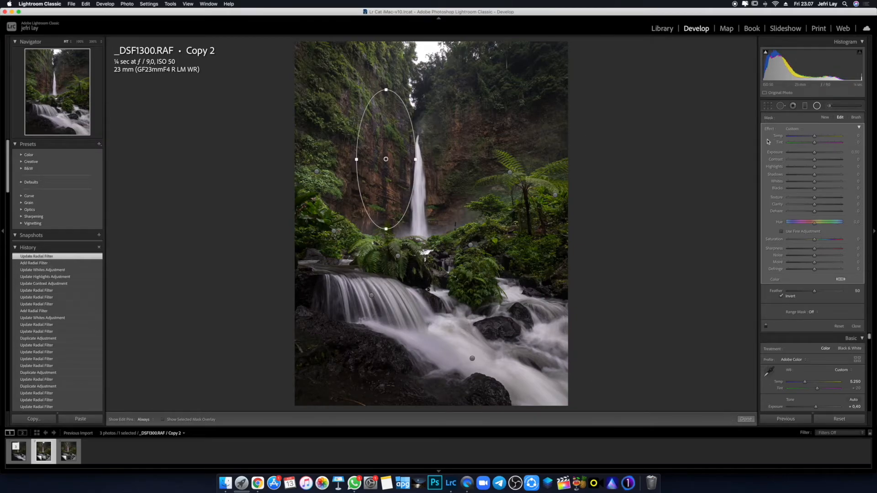
click(820, 154)
drag(815, 182, 819, 161)
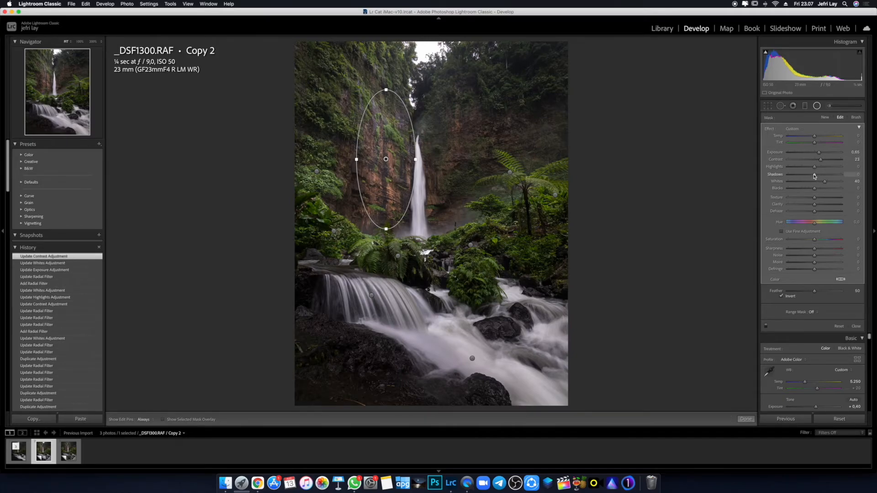
drag(814, 176, 831, 183)
- Duplicate the left cliff's radial filter and move the copy onto the cliff right of the waterfall
right_click(388, 159)
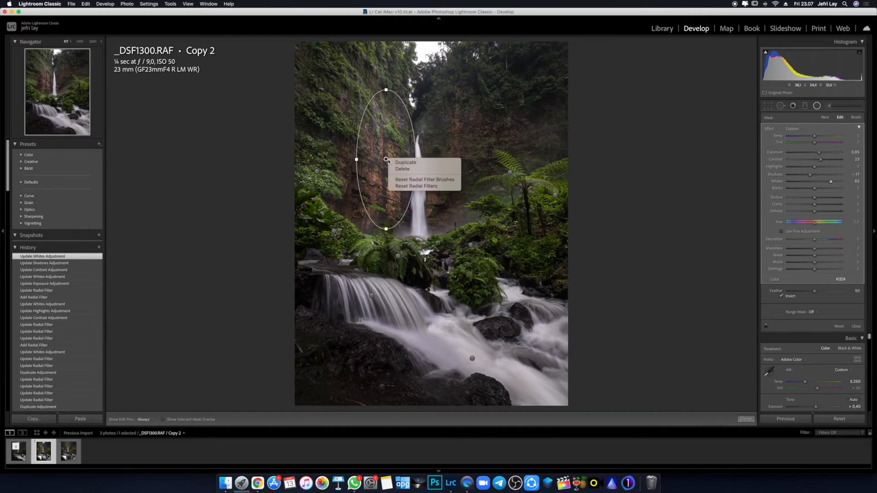
click(393, 162)
drag(386, 159, 446, 165)
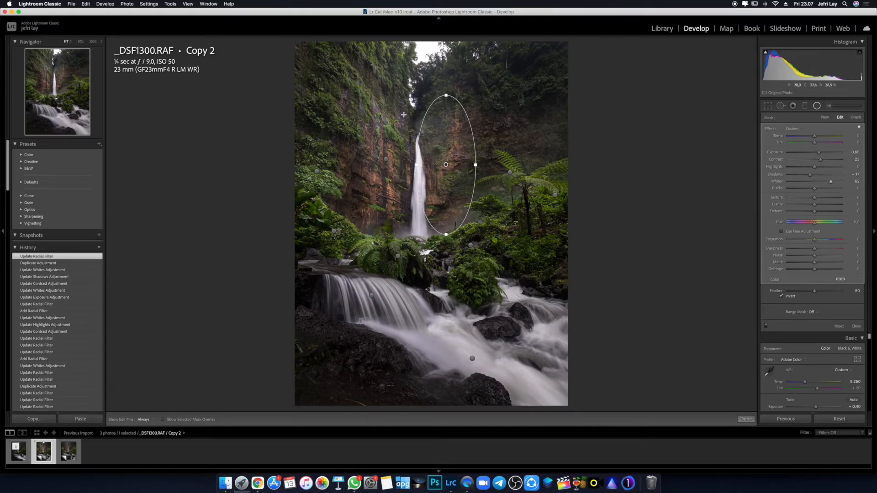
- Add a large oval radial filter around the main waterfall and both adjoining cliffs with Clarity at 25
drag(403, 114, 465, 204)
drag(404, 120, 414, 168)
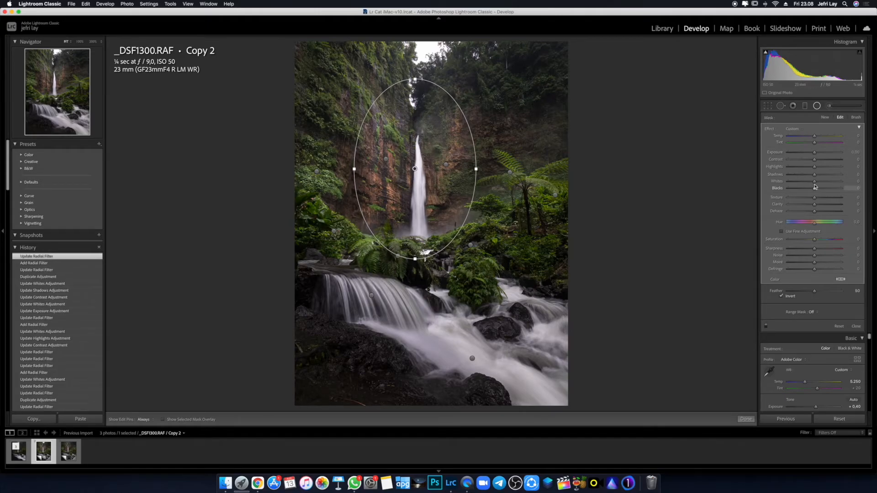
drag(815, 205, 823, 205)
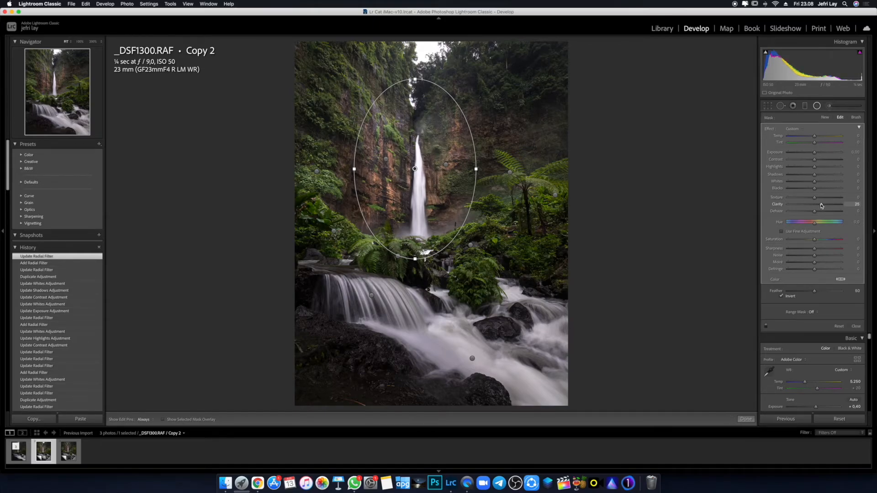
drag(821, 205, 821, 206)
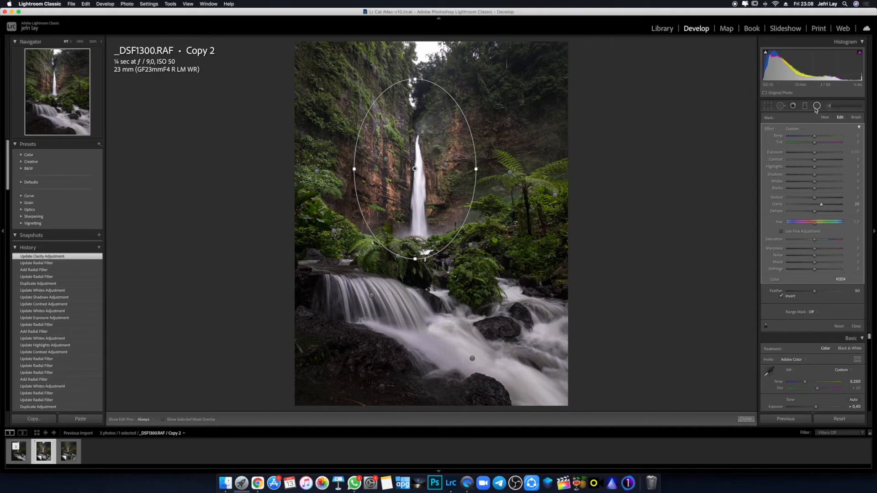
- Add a small narrow radial filter over the top of the main waterfall with Highlights at -25, and finish the radial filter editing
click(828, 118)
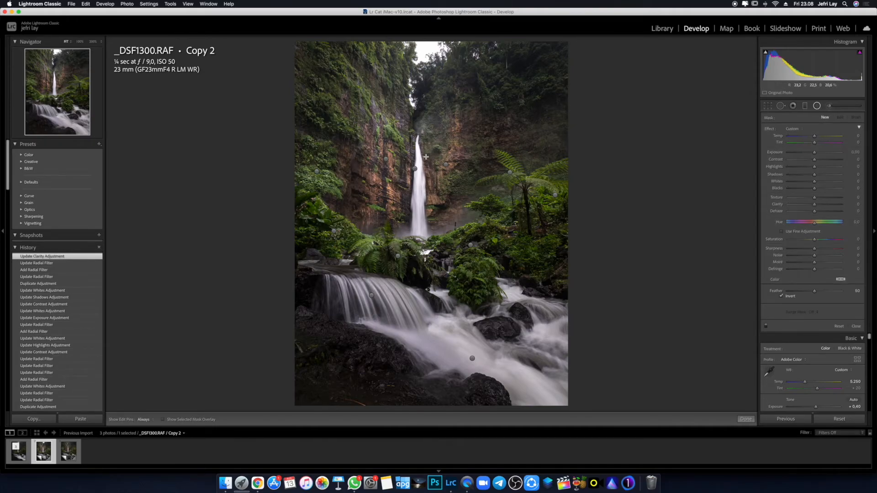
drag(419, 152, 427, 174)
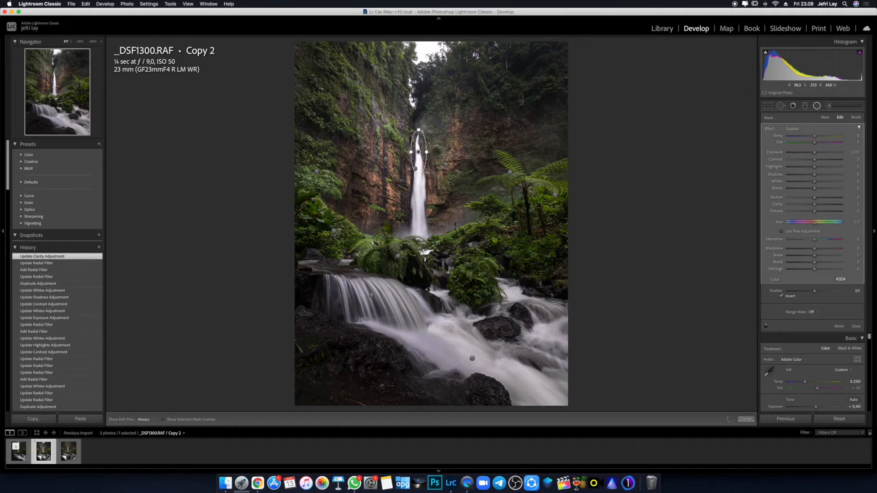
drag(814, 166, 807, 168)
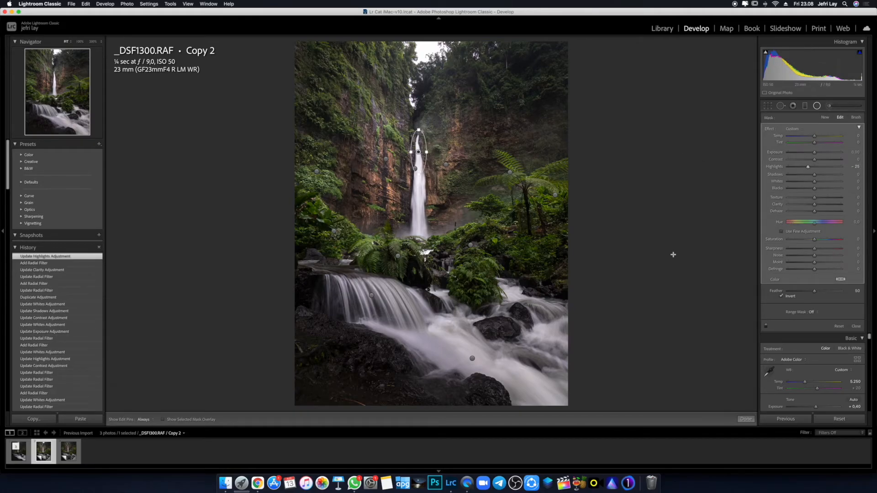
click(744, 418)
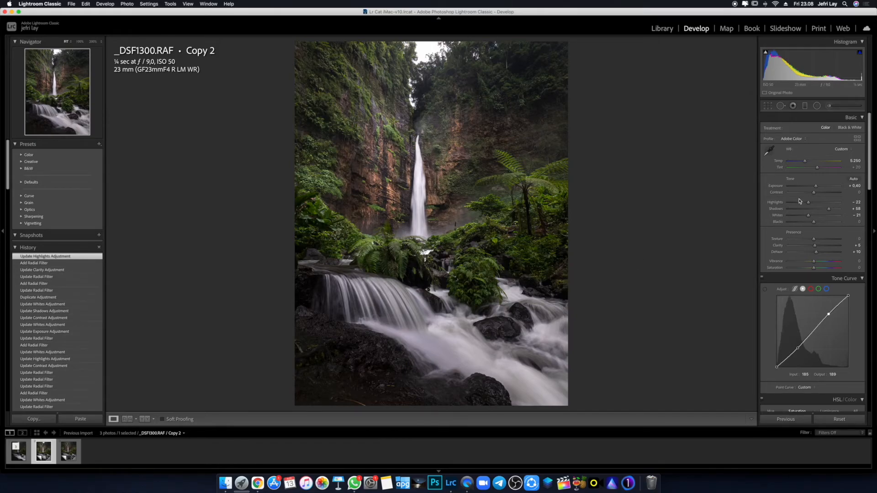
- Fine-tune the Exposure of the left cliff's radial filter and slightly lower the right cliff's, finishing the radial filter editing
key(shift+m)
click(386, 159)
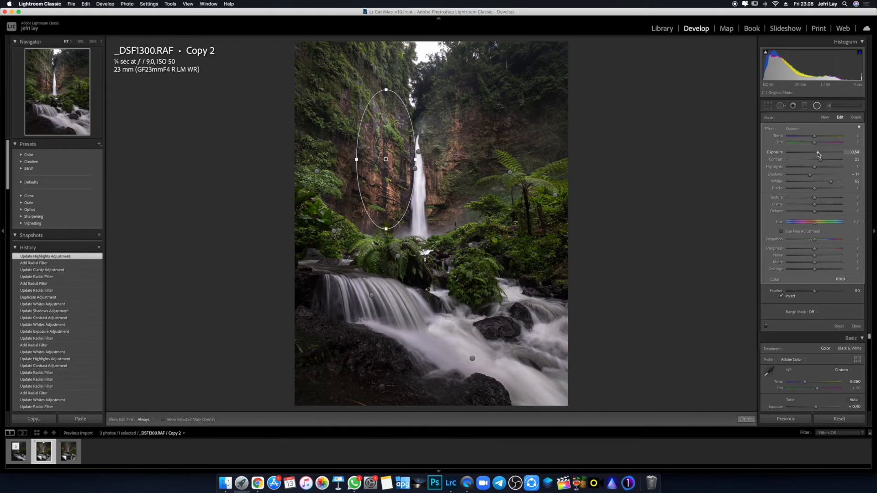
drag(818, 155, 819, 154)
drag(386, 159, 445, 165)
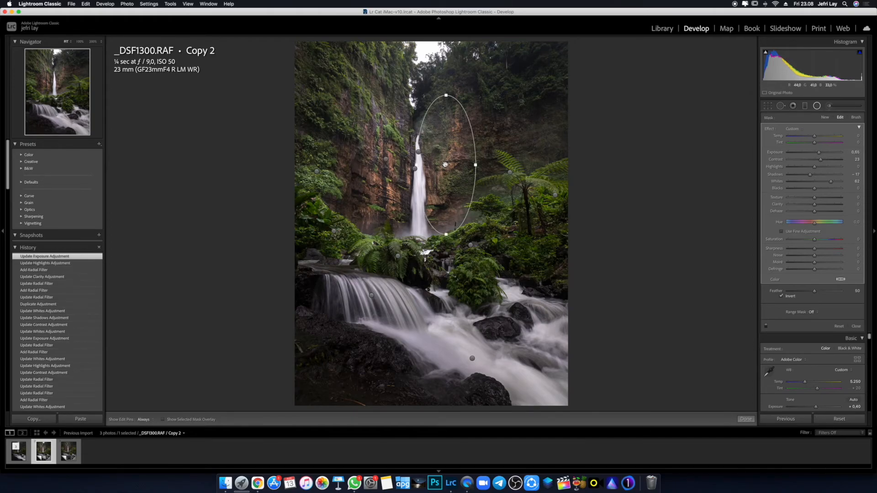
drag(819, 154, 817, 154)
click(746, 419)
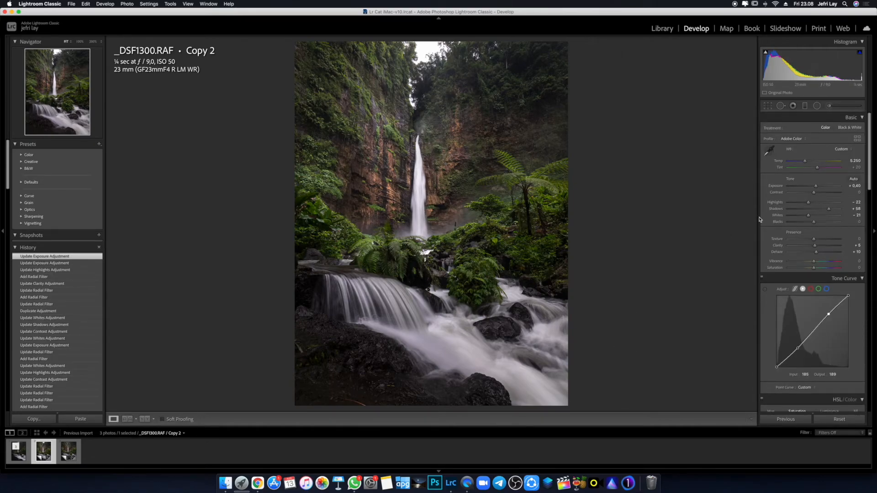
- Set the photo's overall Shadows to +64 and compare the edited copy with the unedited original
drag(829, 209, 831, 209)
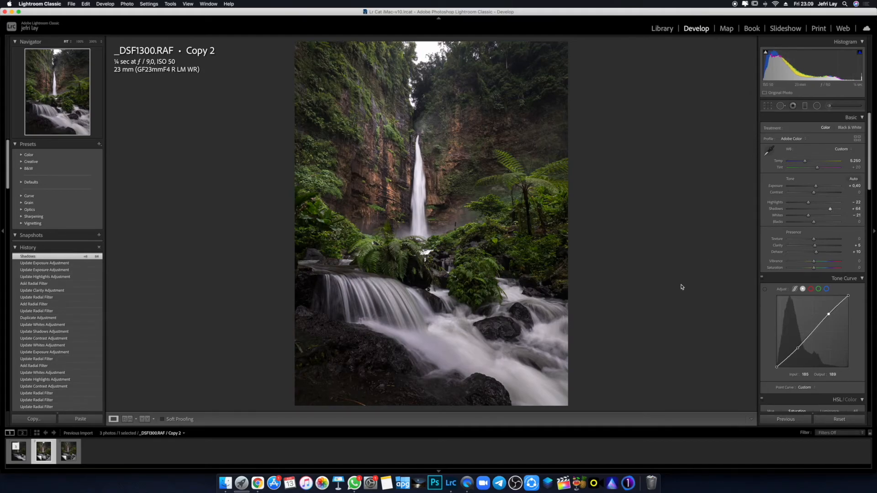
key(Left)
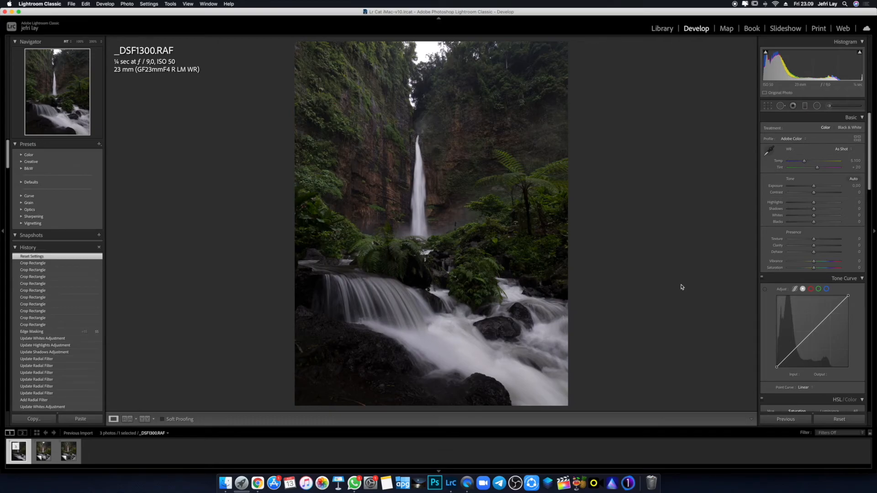
key(Right)
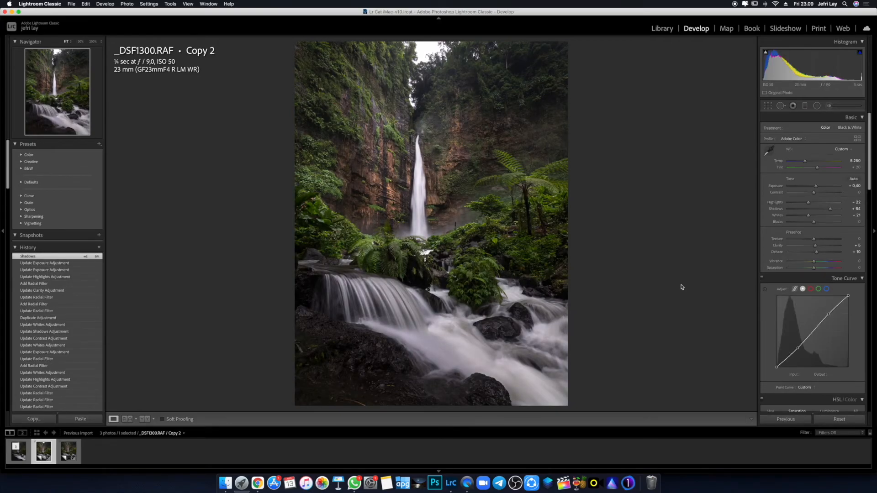